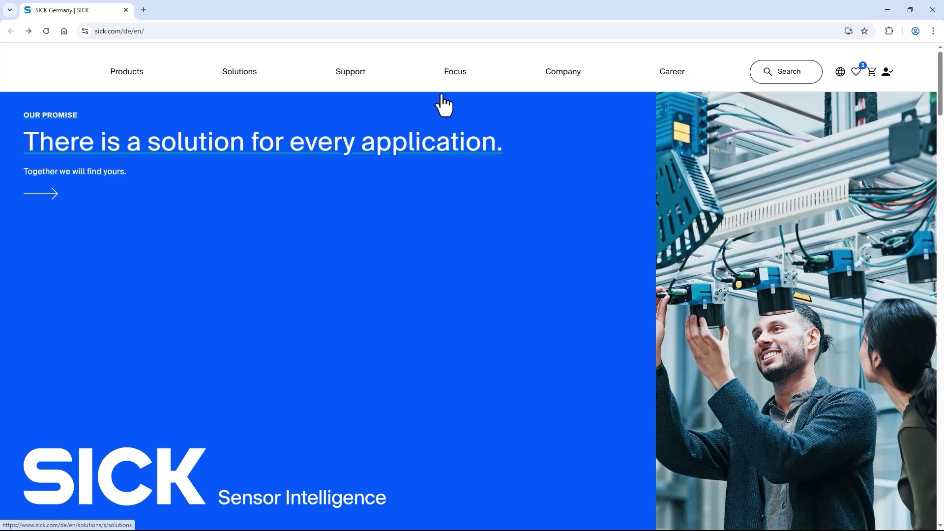
Load the SIM2000 device interface at 192.168.0.1 in Chrome
click(417, 32)
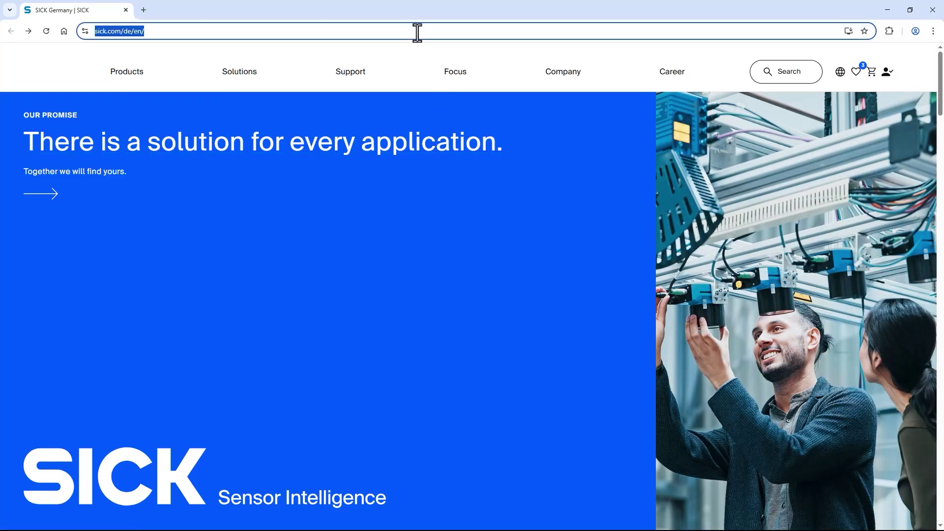
text(192.168.0.1)
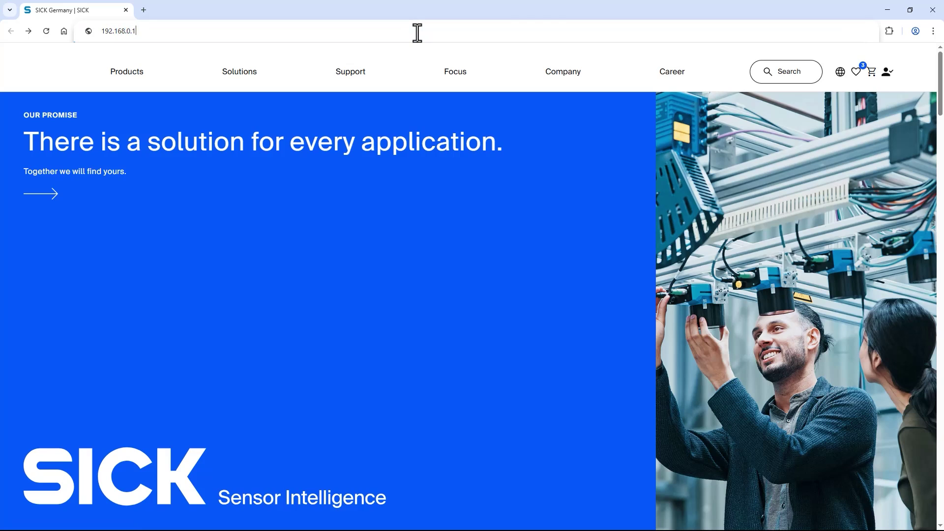
key(Return)
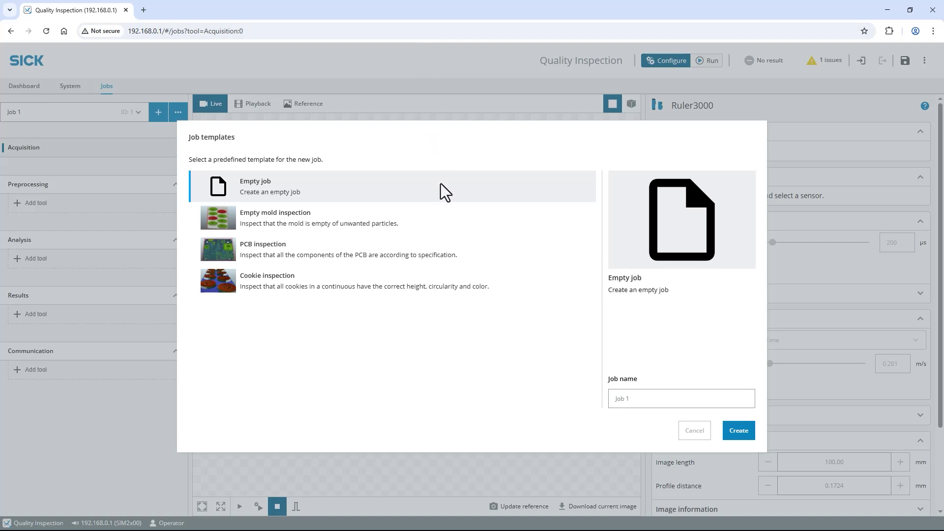
Create an empty Job 1 and review power output on connectors INC1, S1 and S2
click(738, 433)
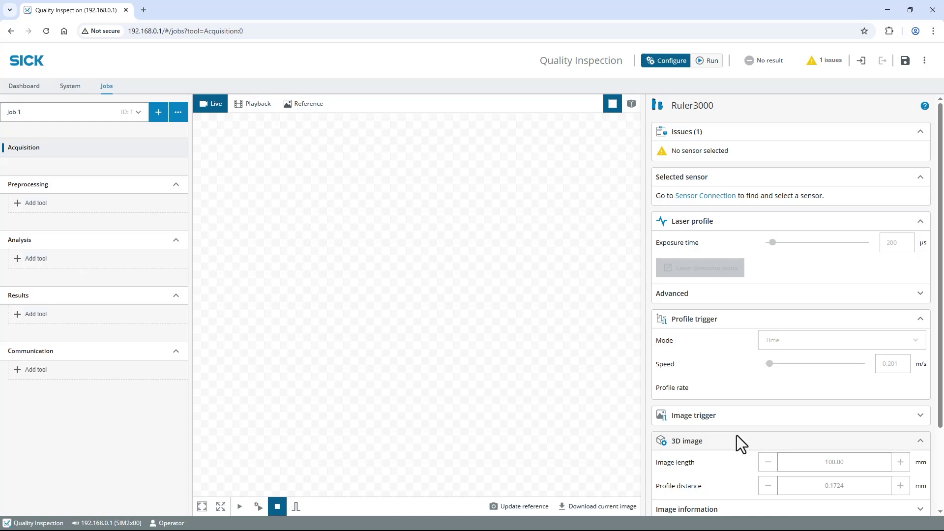
click(79, 86)
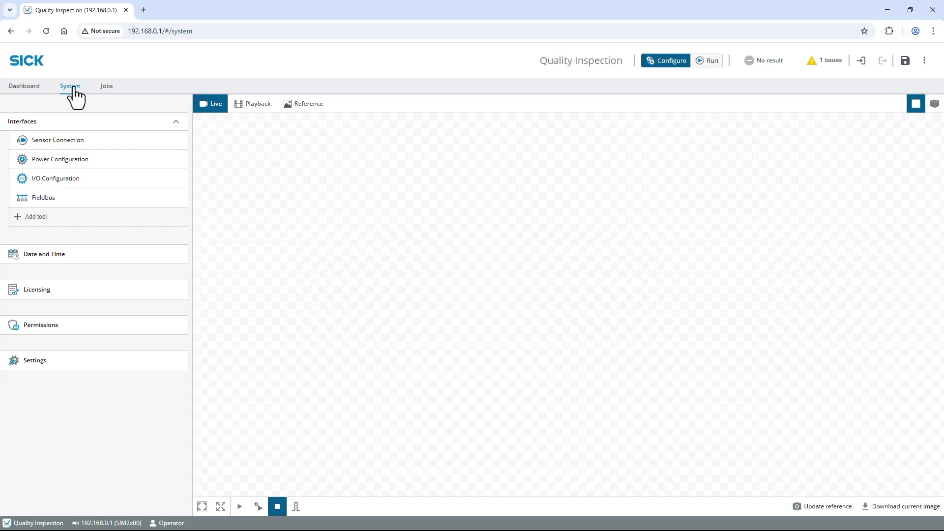
click(71, 161)
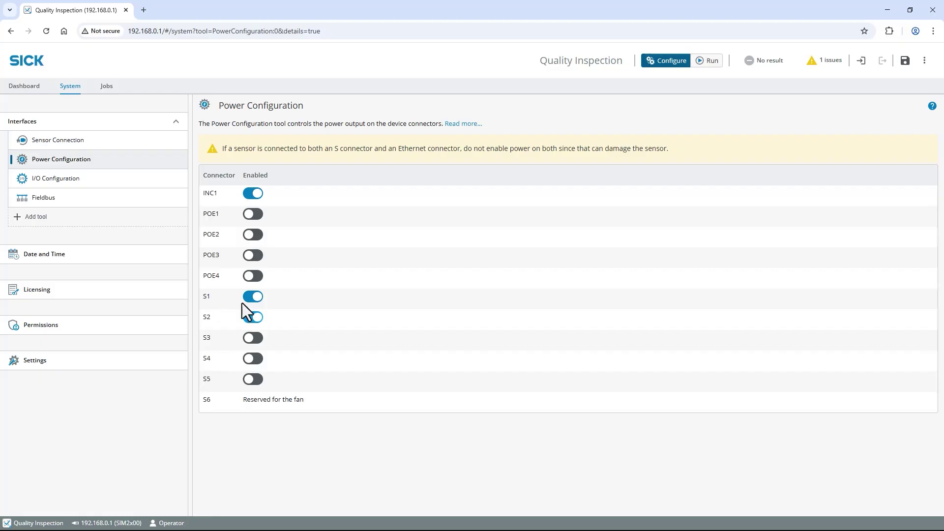
Fix the Ruler3020's IP to 192.168.1.2 and connect it as the job's sensor
click(87, 143)
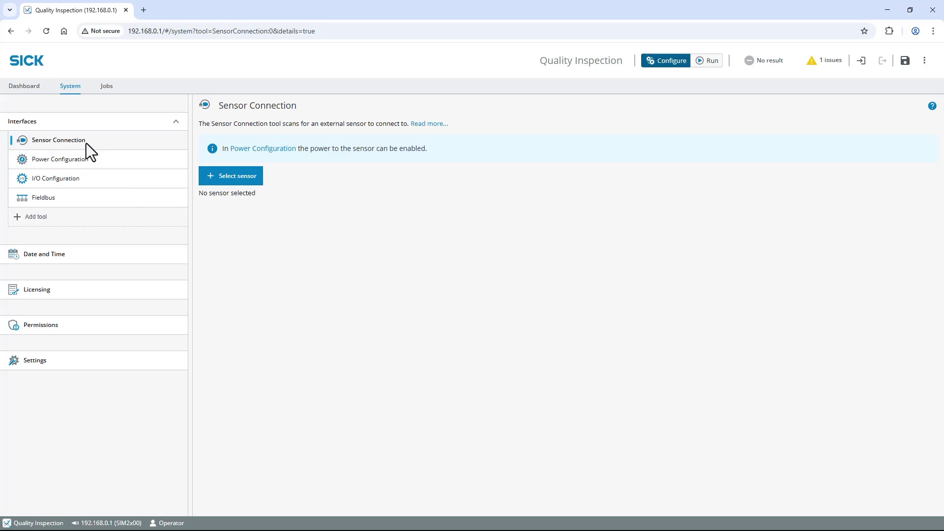
click(236, 178)
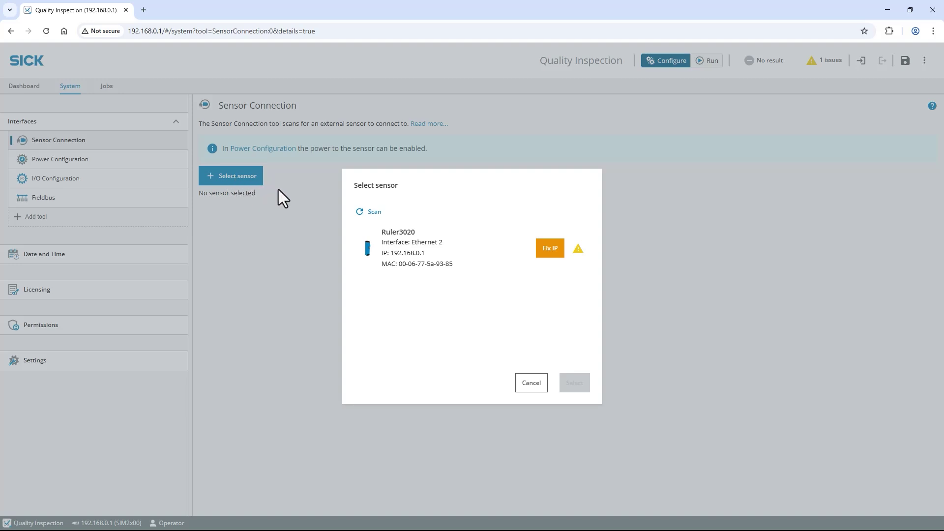
click(551, 249)
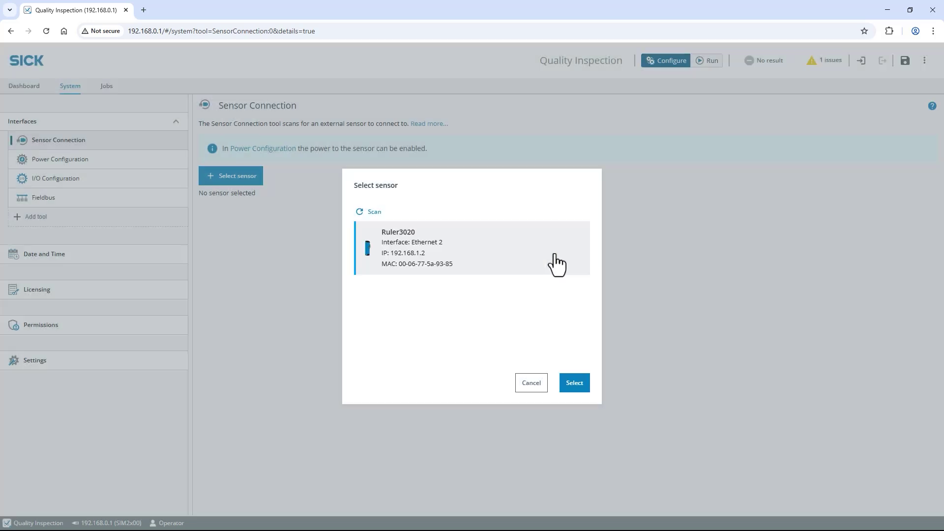
click(574, 382)
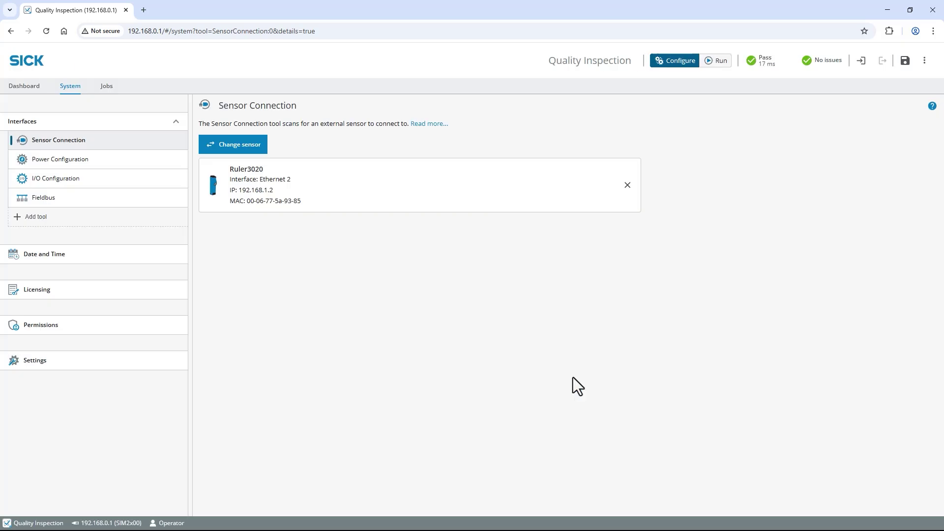
Narrow the laser detection region to the area around the laser line
click(106, 86)
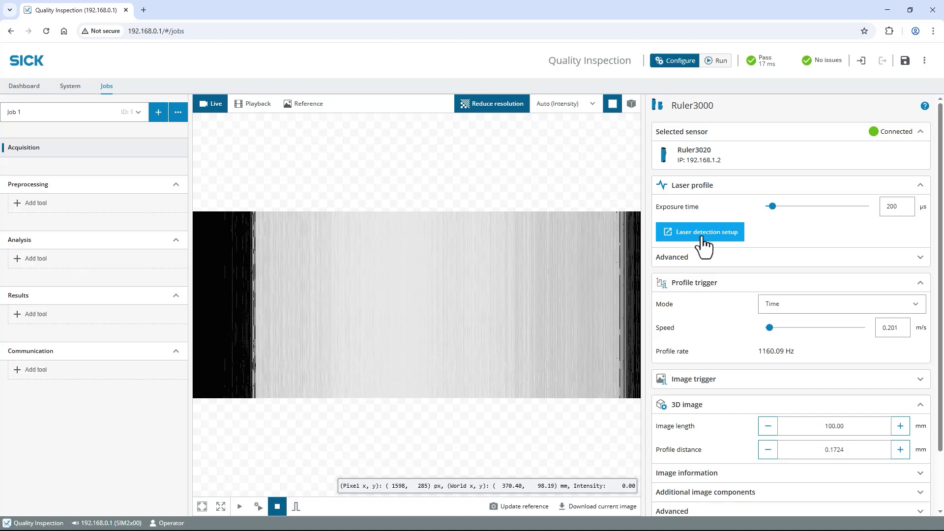
click(703, 236)
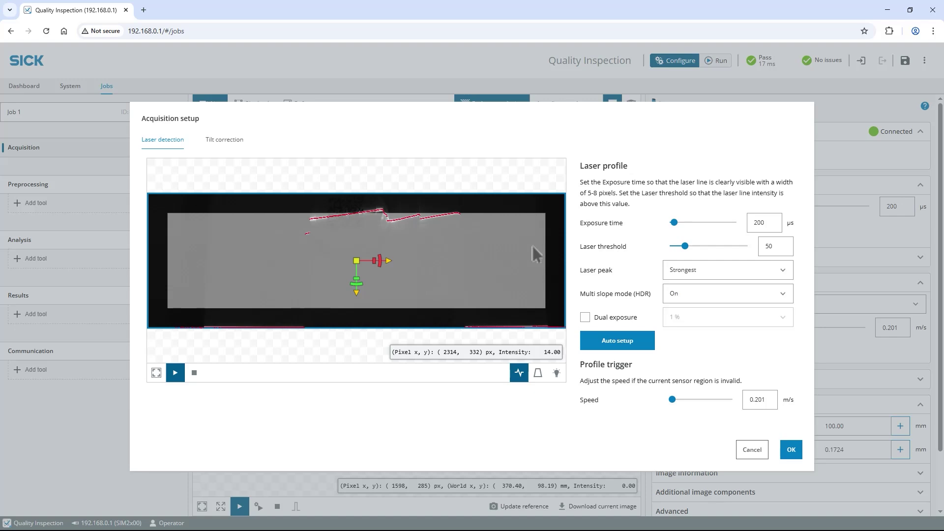
drag(561, 256, 482, 255)
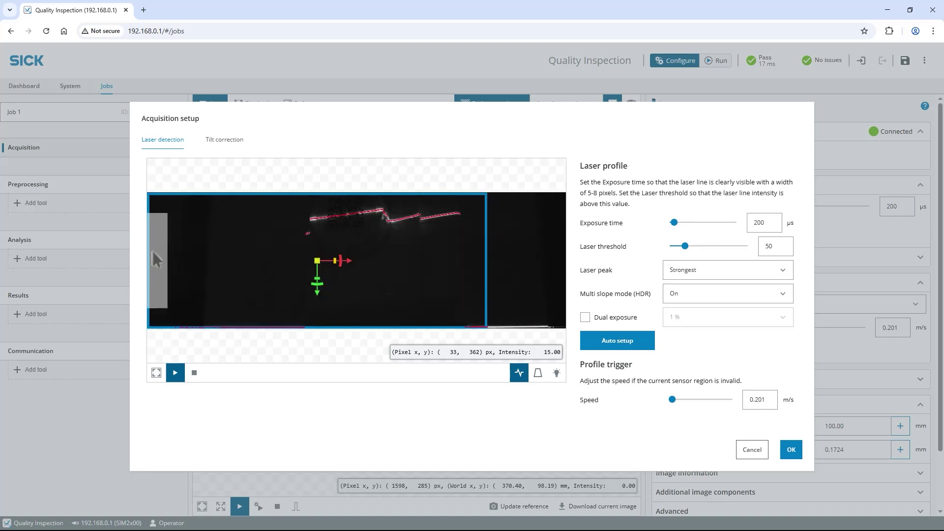
drag(152, 250, 279, 248)
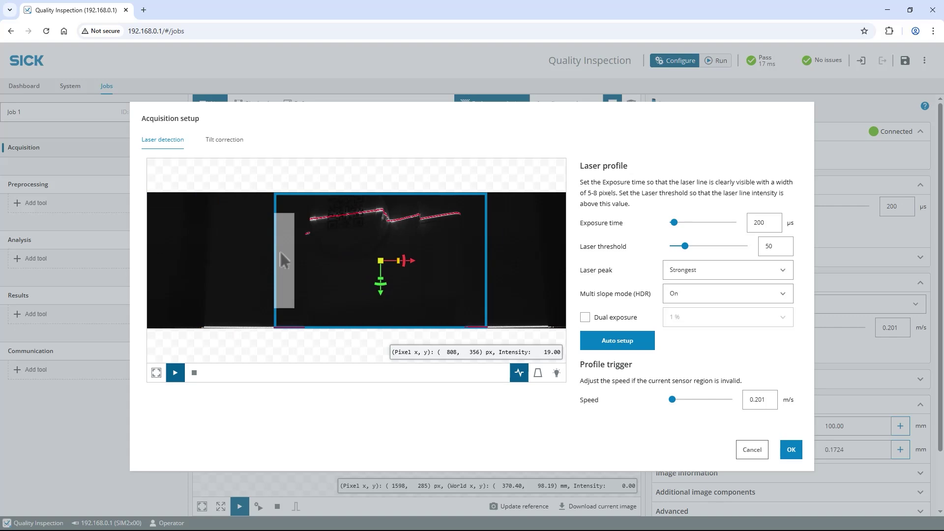
drag(316, 323, 326, 241)
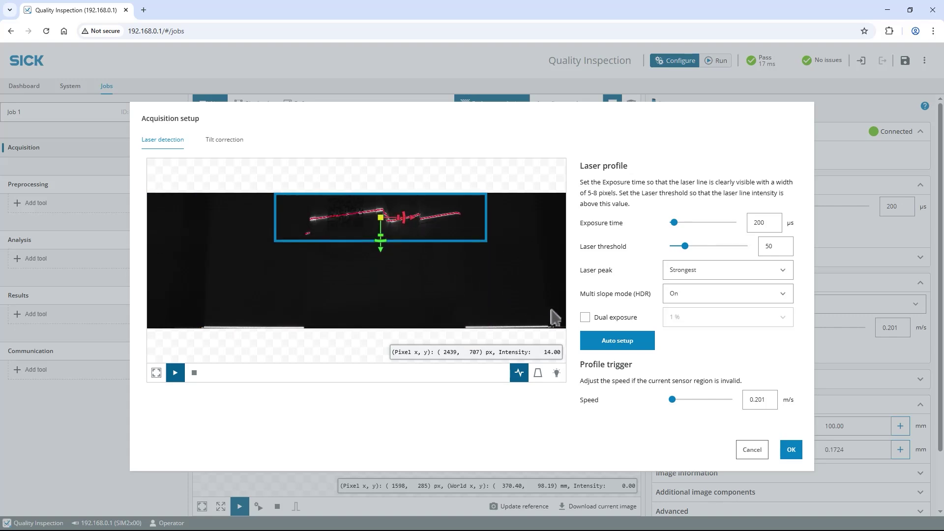
Auto-adjust exposure and laser threshold, then set exposure time to 25 µs
click(616, 345)
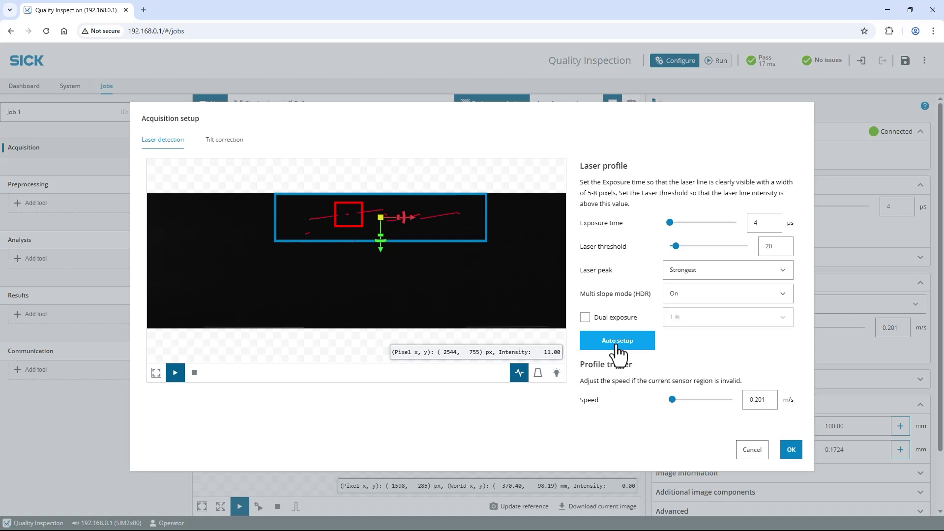
double_click(751, 226)
text(25)
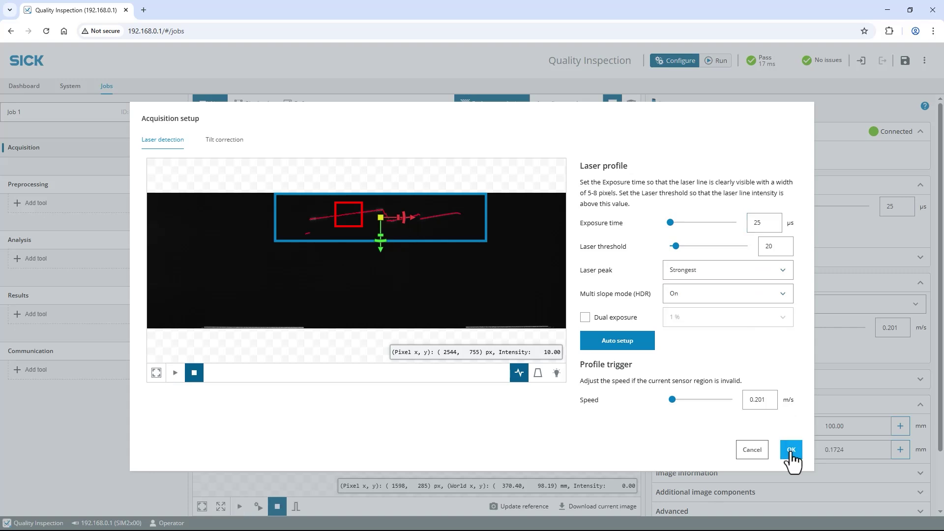
Keep the laser settings, set profile trigger to Encoder, and mark encoder start value -1
click(791, 451)
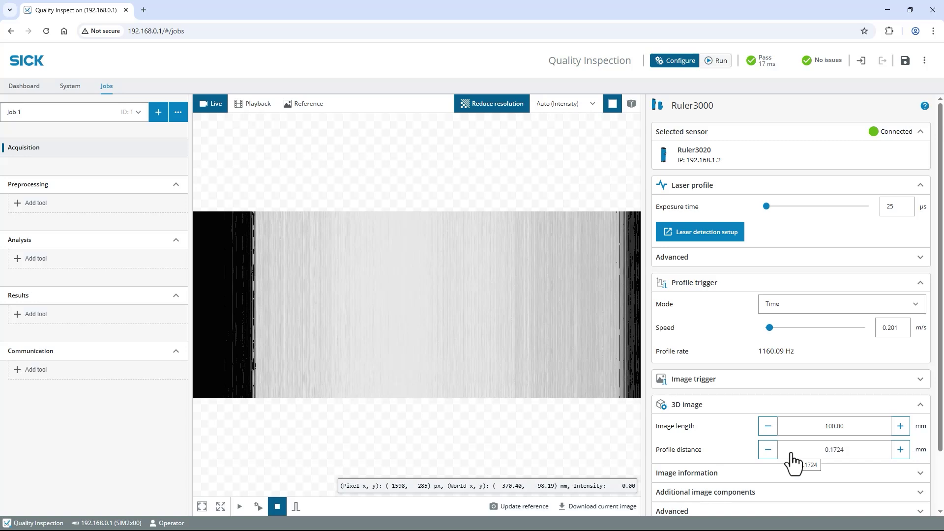
click(800, 307)
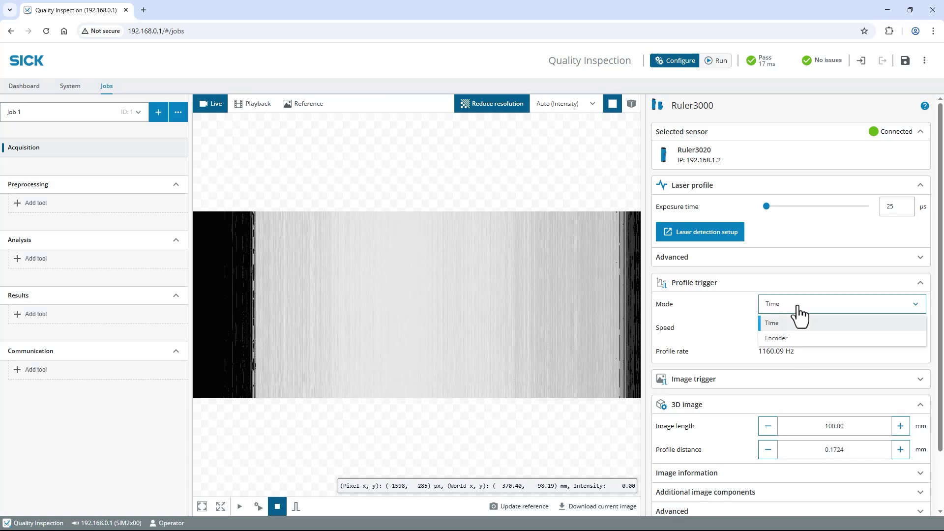
click(800, 338)
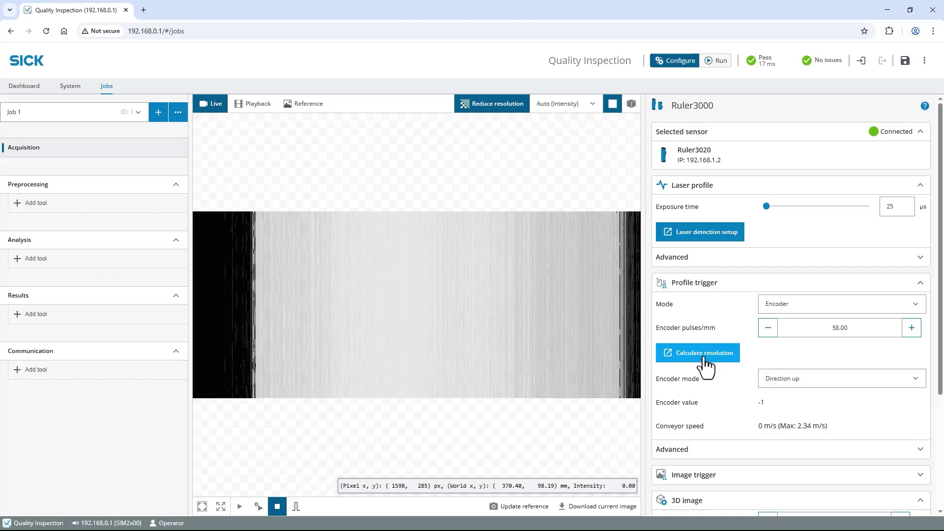
click(705, 358)
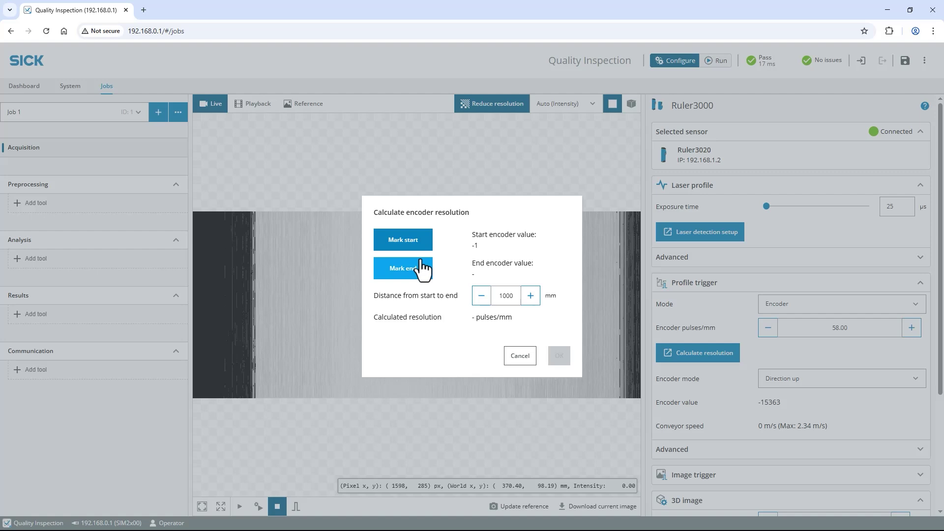
Mark end value -15363 with a 463 mm travel distance, giving 33.18 pulses/mm
click(419, 272)
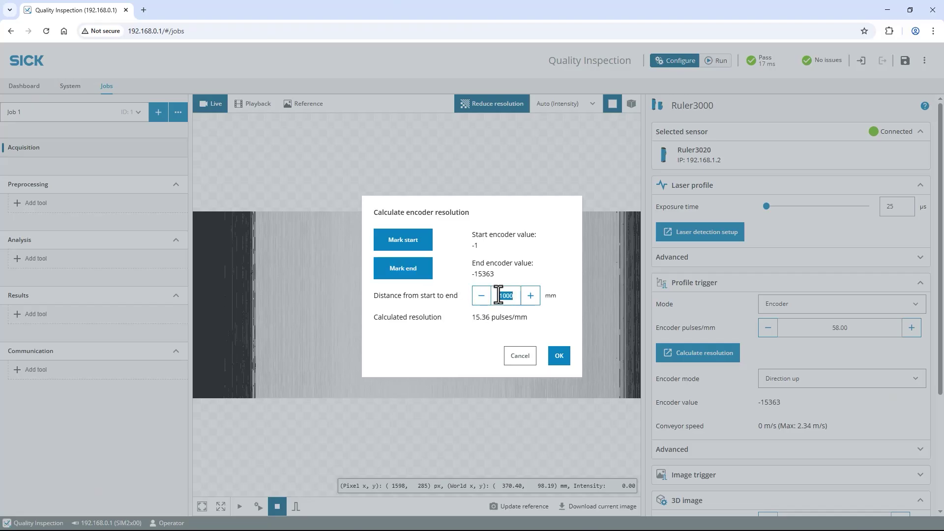
key(BackSpace)
text(46)
text(3)
key(Tab)
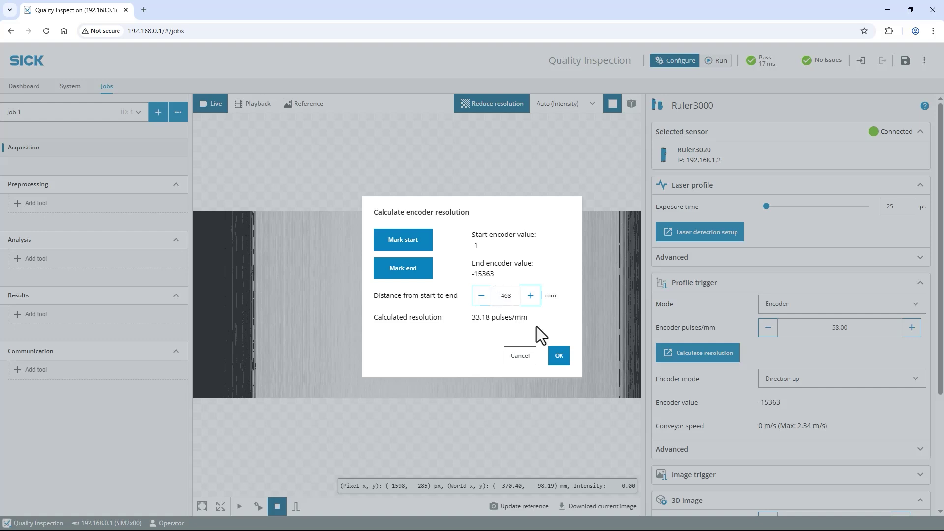
Apply the calculated encoder resolution and set encoder mode to Direction down
click(560, 357)
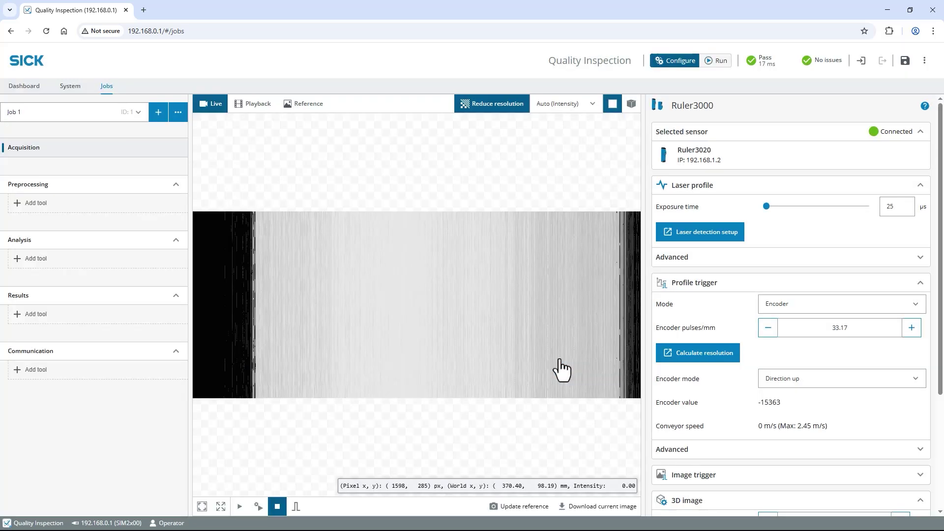
click(797, 386)
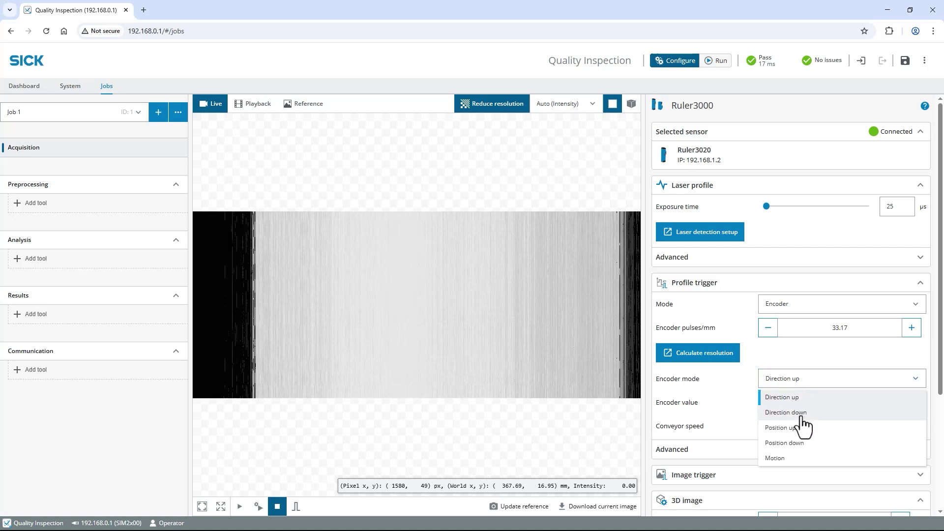
click(804, 416)
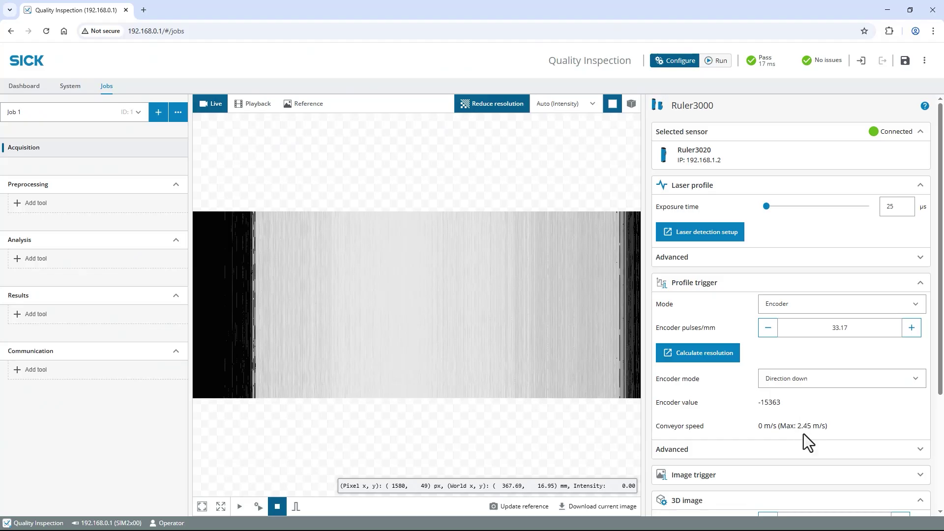
Set the image trigger to an external Input from S2 pin 4
click(807, 476)
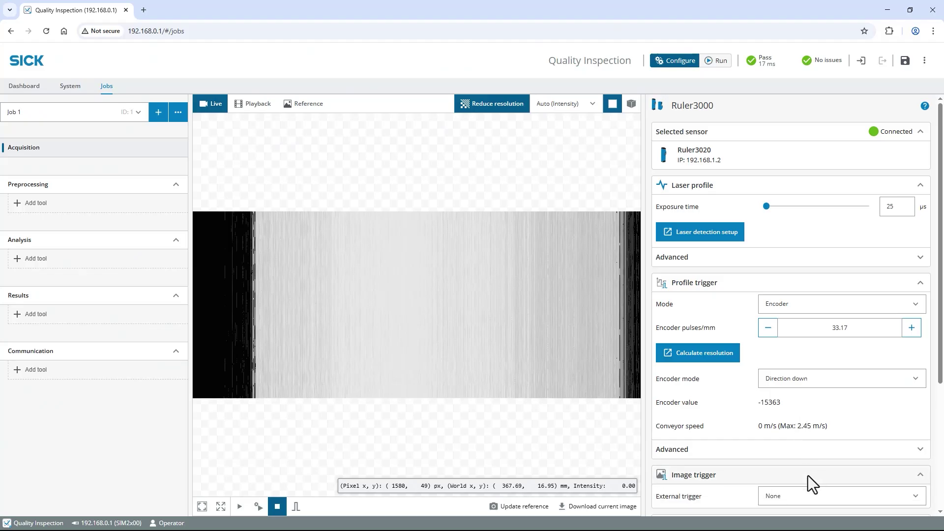
scroll(808, 476, down, 4)
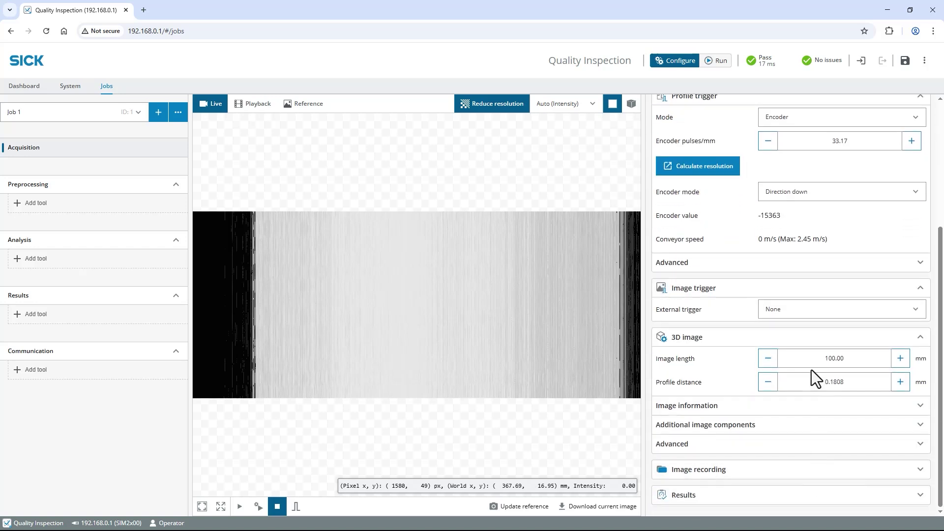
click(811, 311)
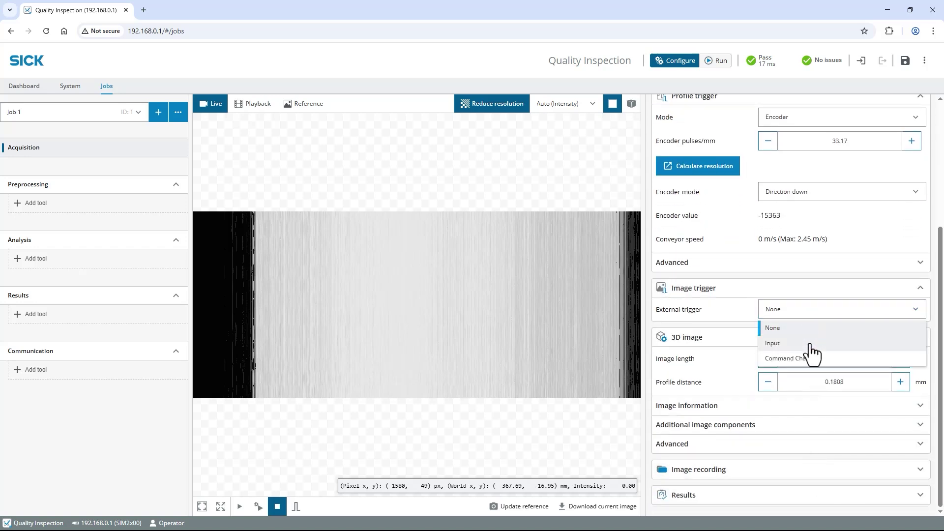
click(812, 344)
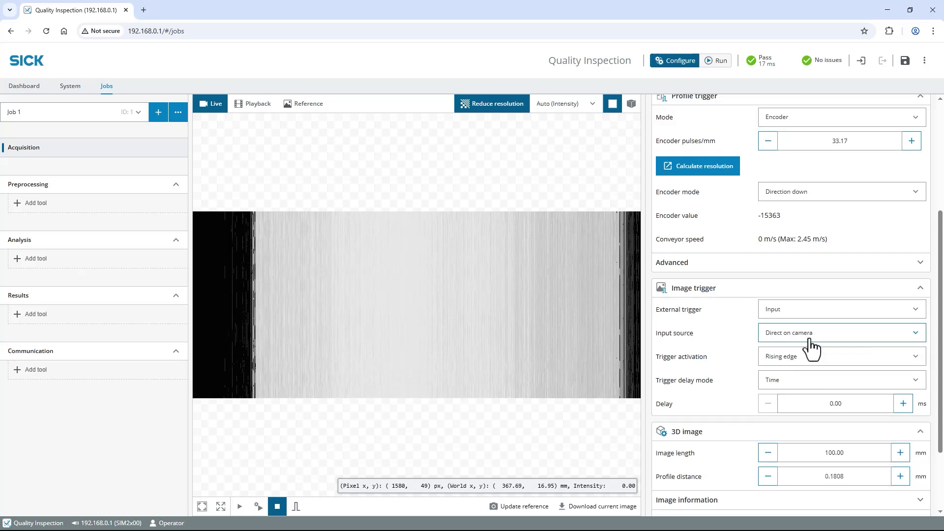
click(810, 345)
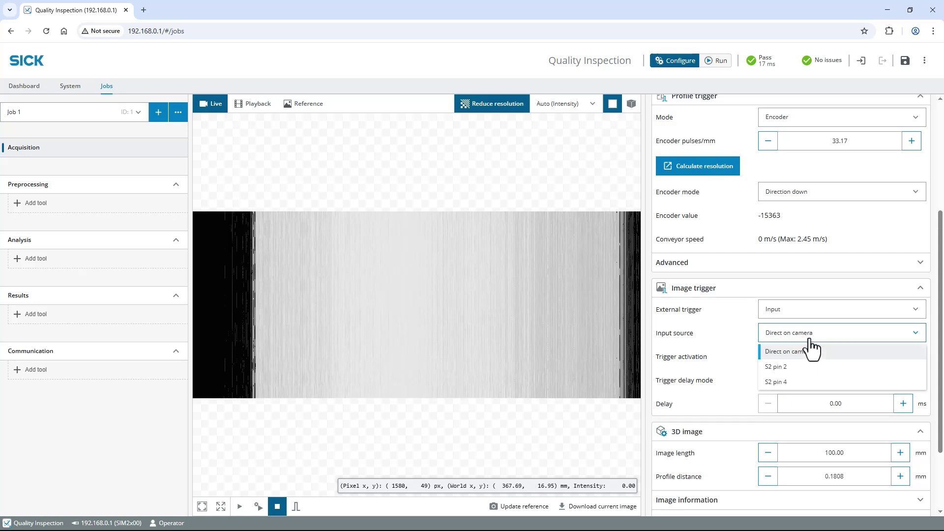
click(806, 384)
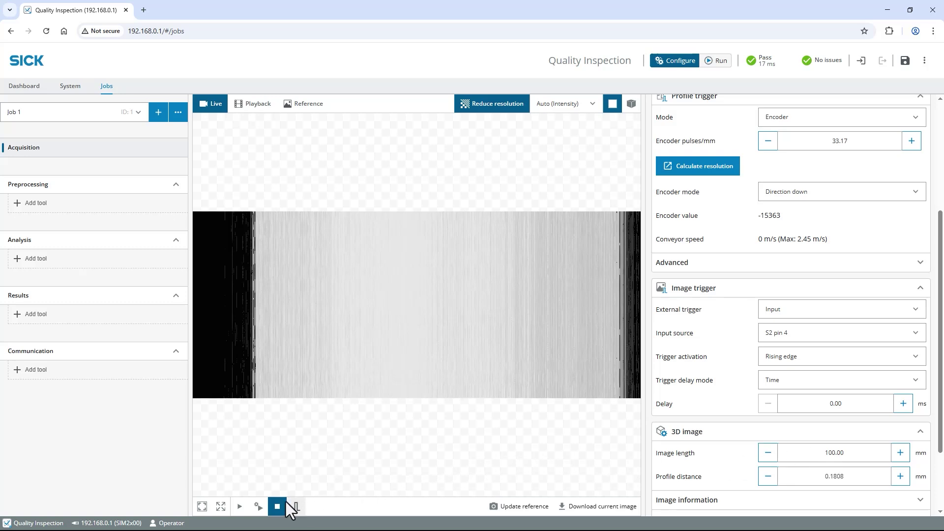
Acquire a scan of the milkshake package and show it as a Hybrid-coloured 3D point cloud
click(258, 505)
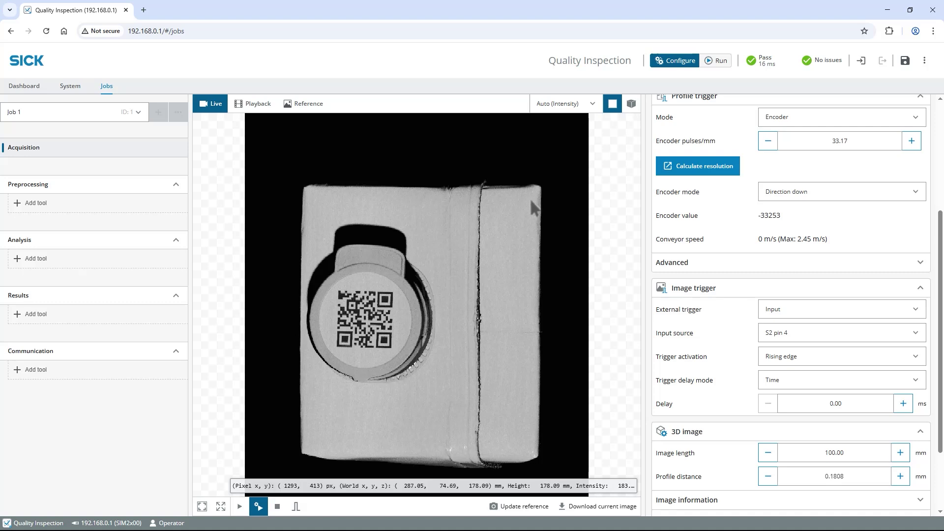
click(631, 104)
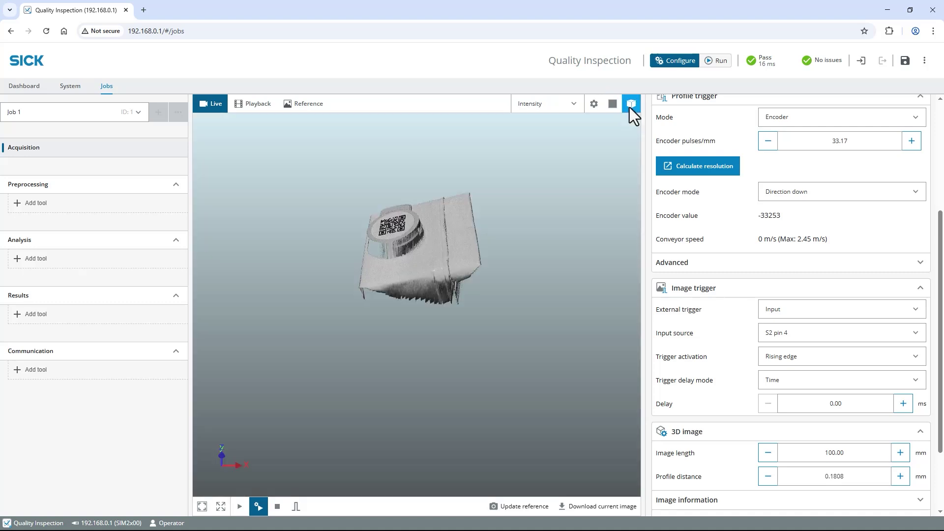
click(571, 104)
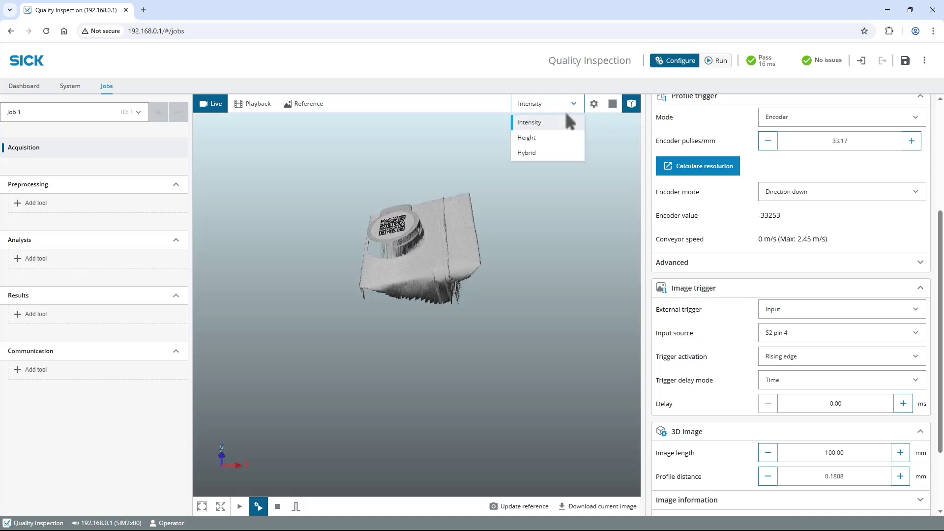
click(564, 154)
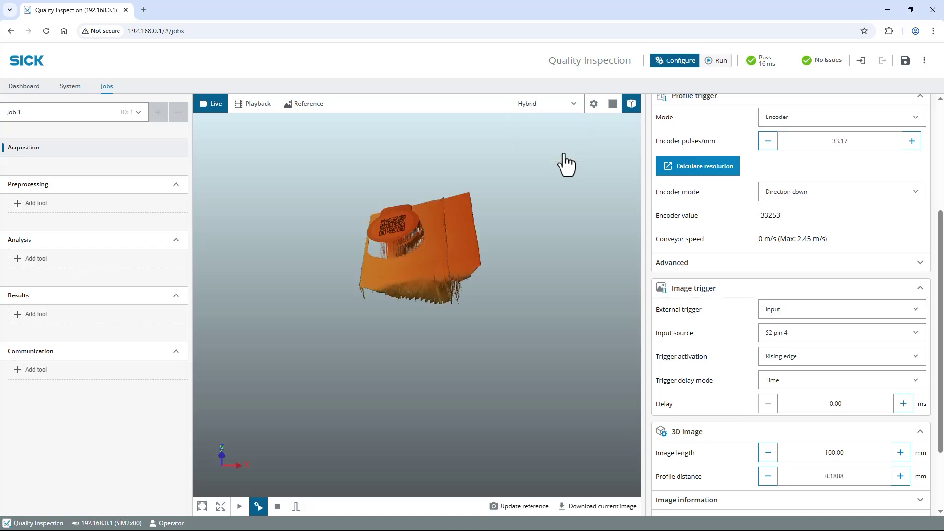
Turn on 3D lighting and fit the Turbo colormap range to the package heights
click(595, 102)
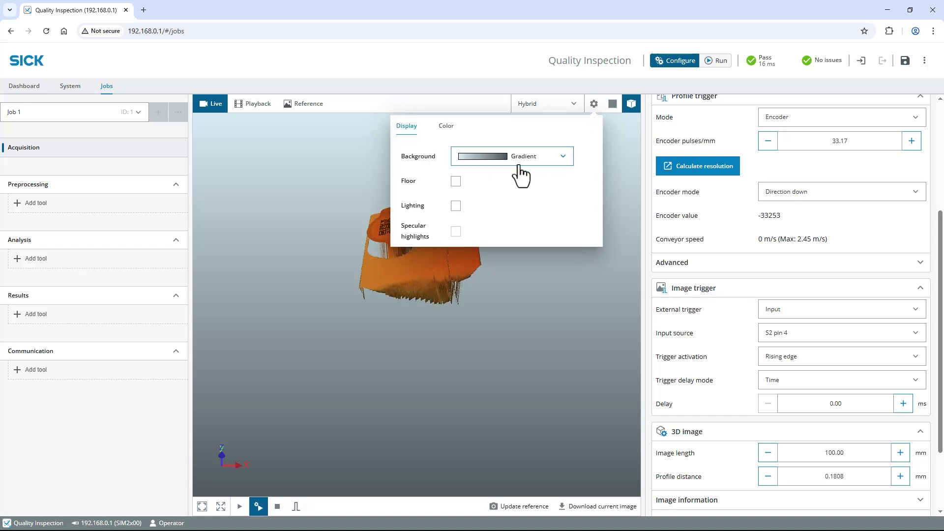
click(456, 207)
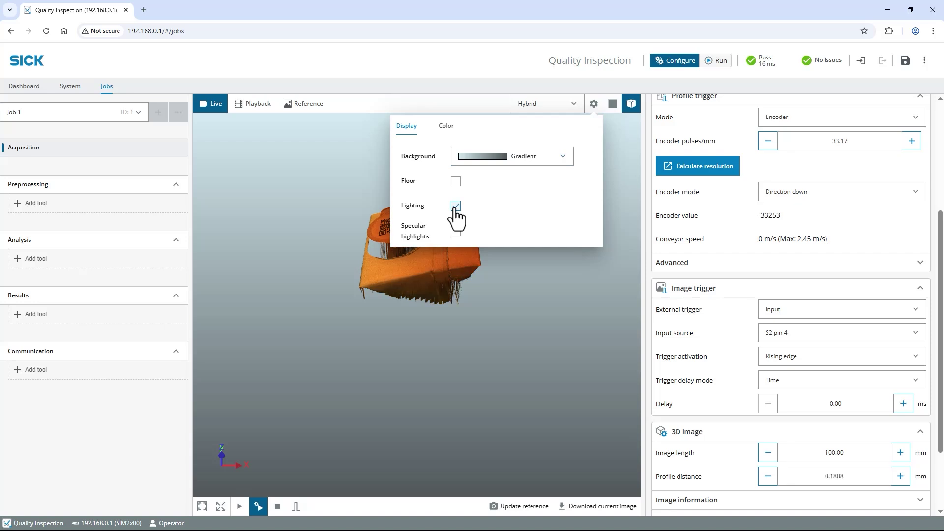
click(449, 126)
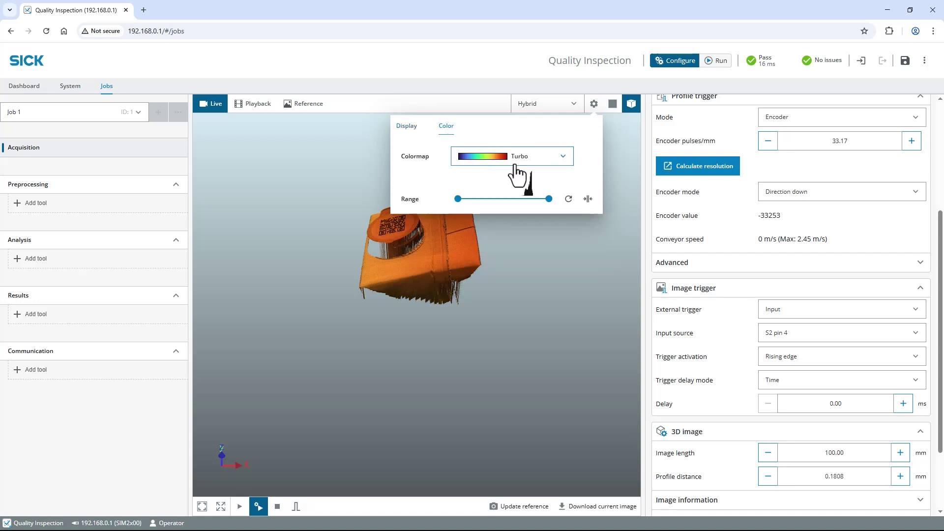
click(589, 200)
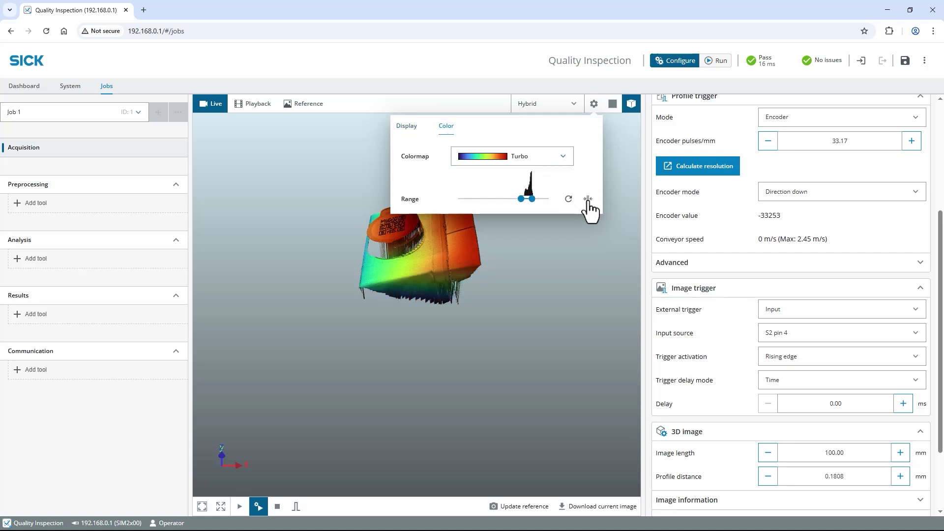
click(594, 104)
scroll(498, 190, up, 3)
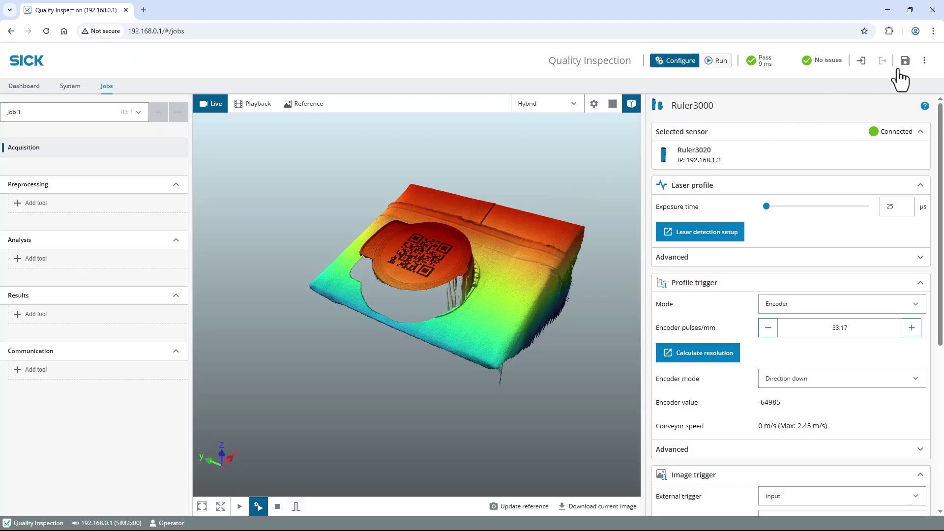
Save the job configuration permanently on the SIM2000 device
click(904, 66)
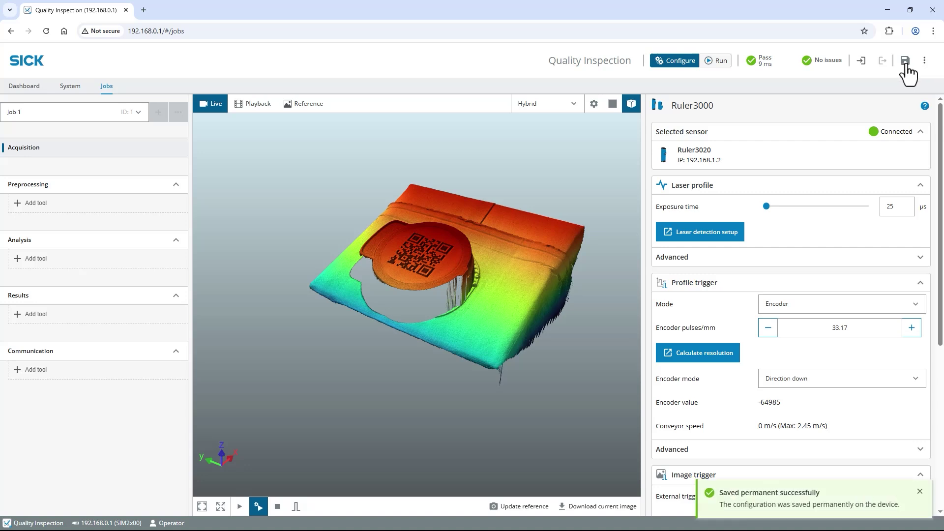